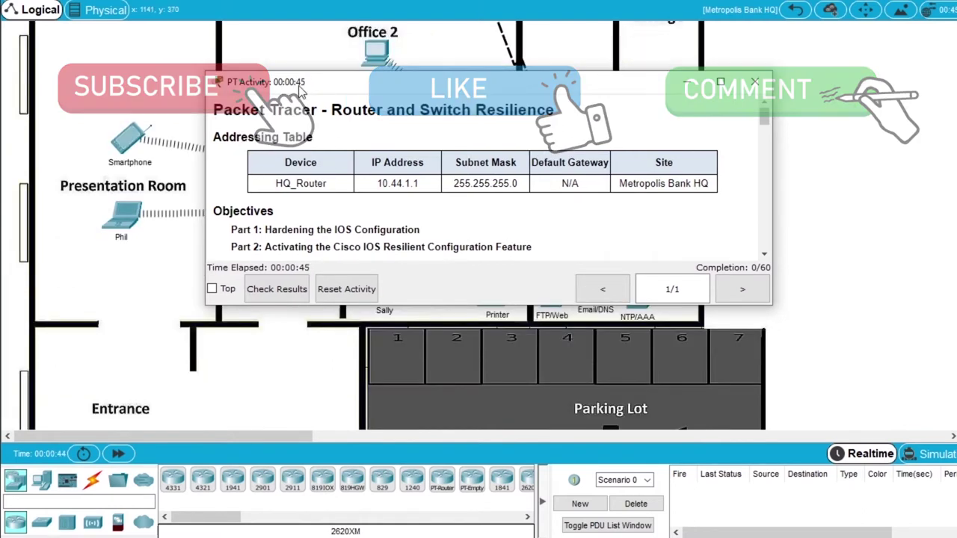
Open Command Prompt on the Office 1 PC, widen its window and move the activity instructions aside.
left_click_drag(281, 84, 956, 105)
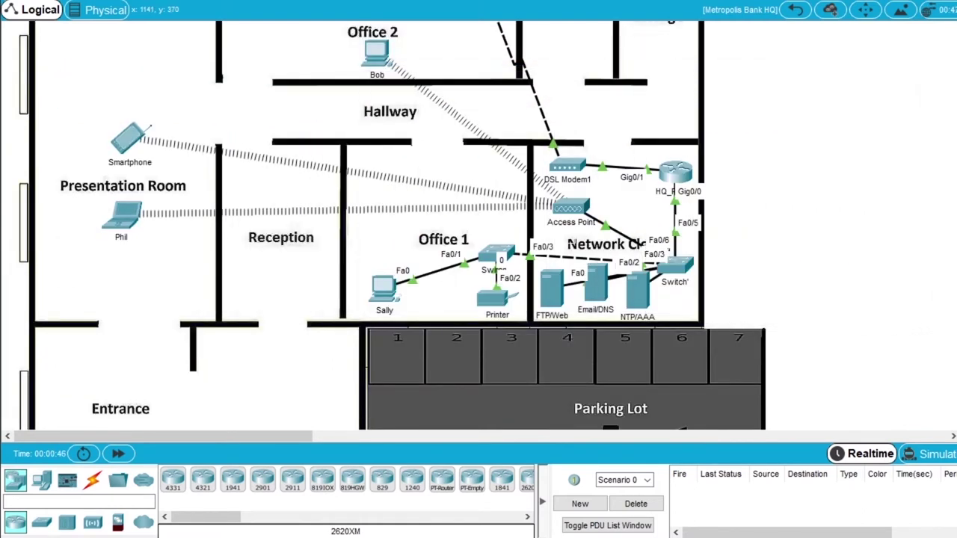
scroll(714, 166, "up", 2)
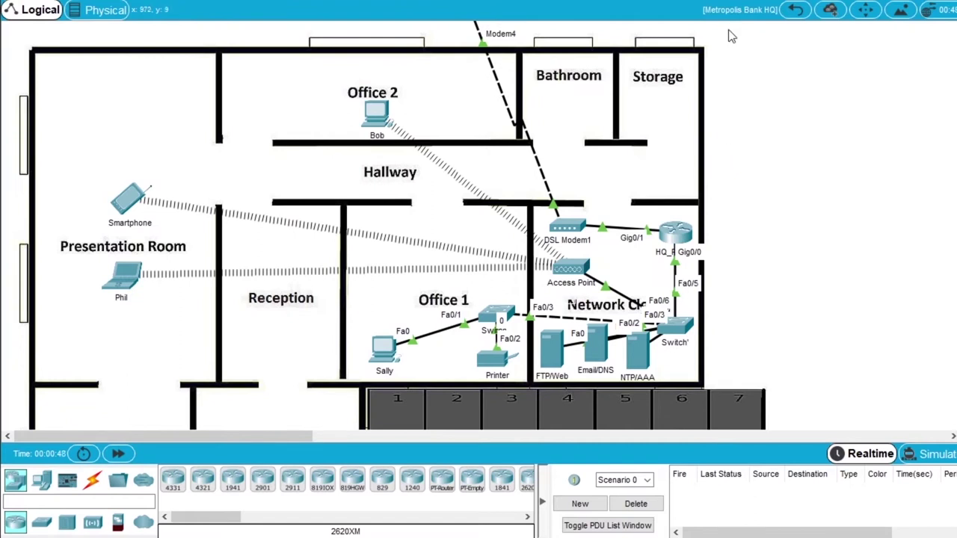
left_click(384, 361)
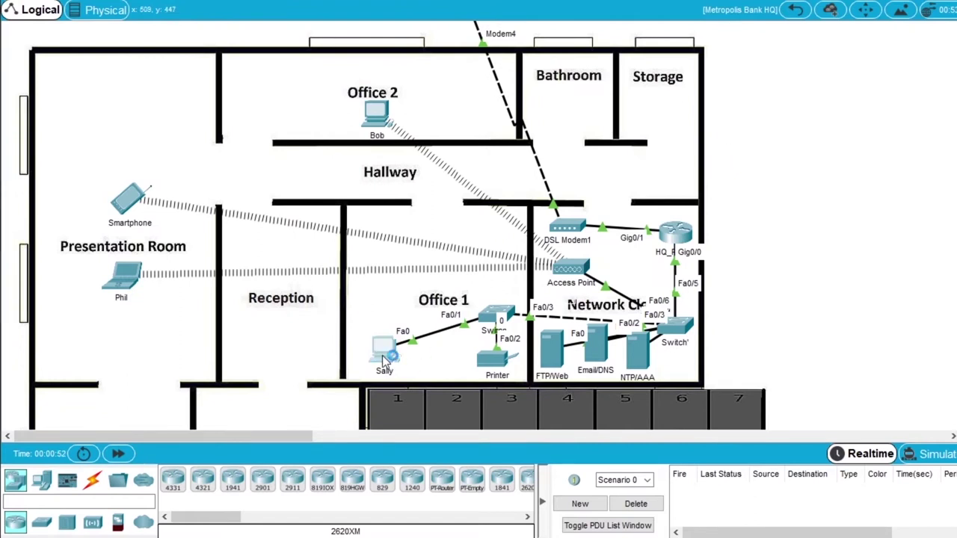
left_click(449, 42)
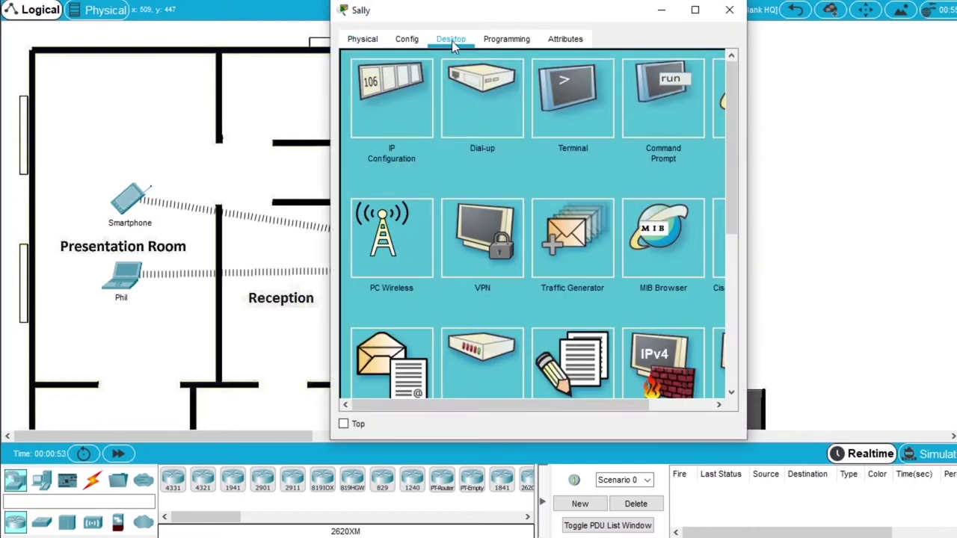
left_click_drag(465, 12, 458, 64)
left_click(663, 168)
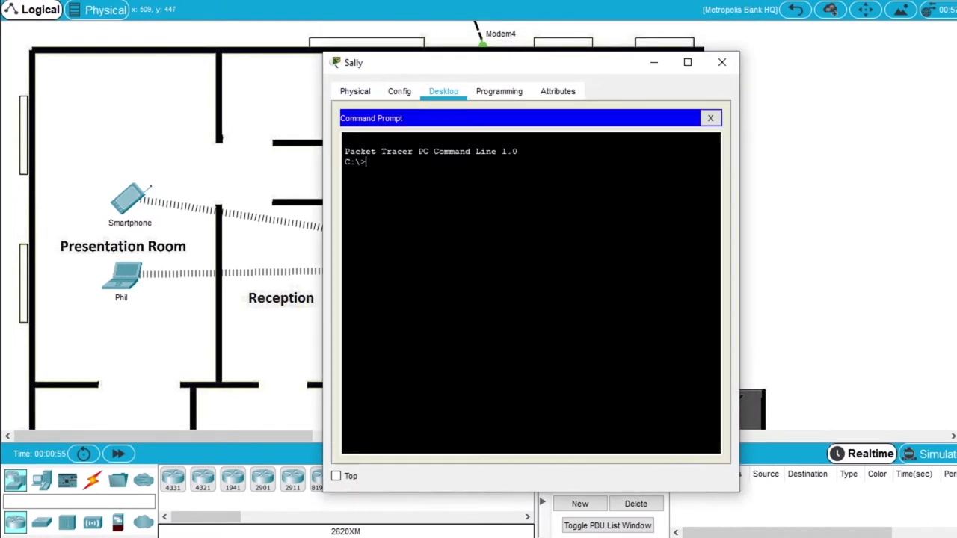
left_click_drag(323, 268, 160, 281)
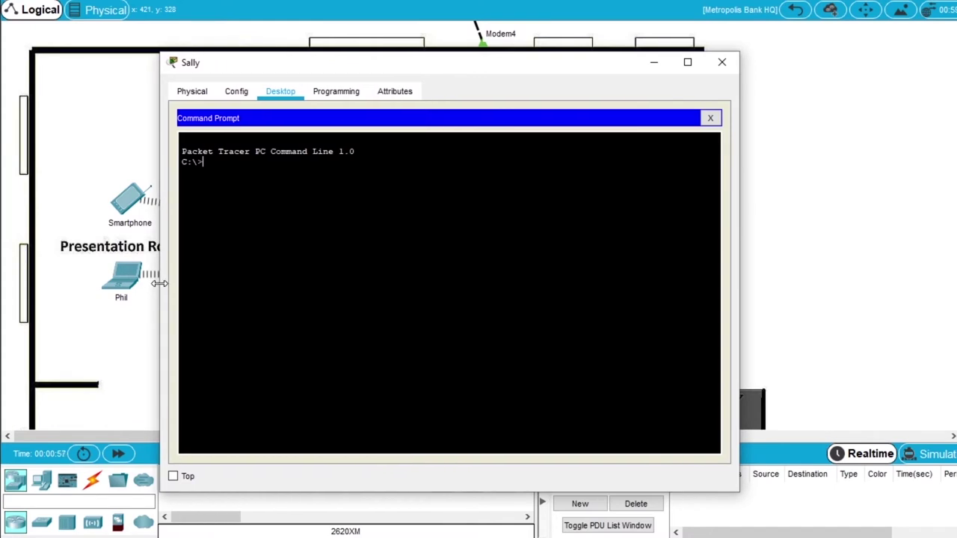
left_click_drag(478, 187, 419, 187)
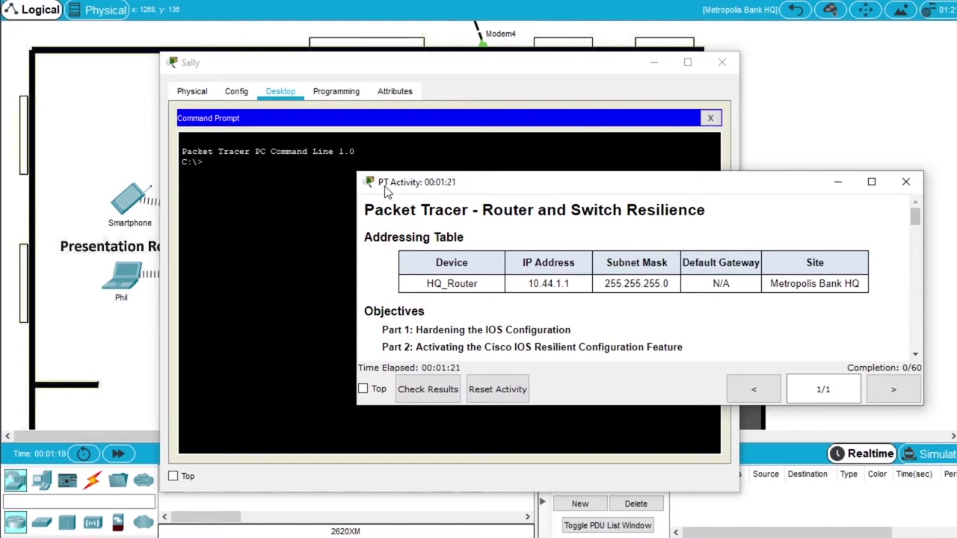
left_click_drag(383, 186, 956, 187)
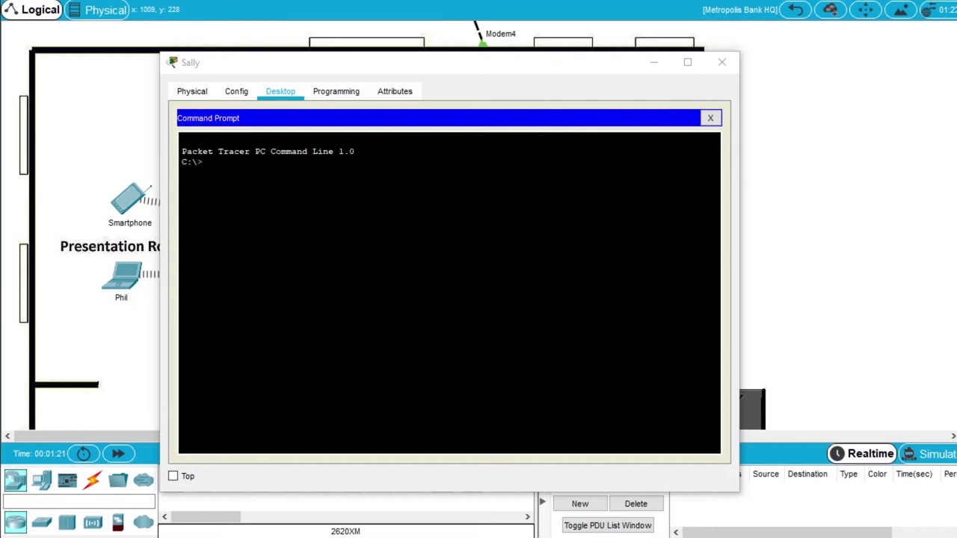
Connect to HQ_Router with ssh -l admin 10.44.1.1 and enter the login password.
left_click(202, 162)
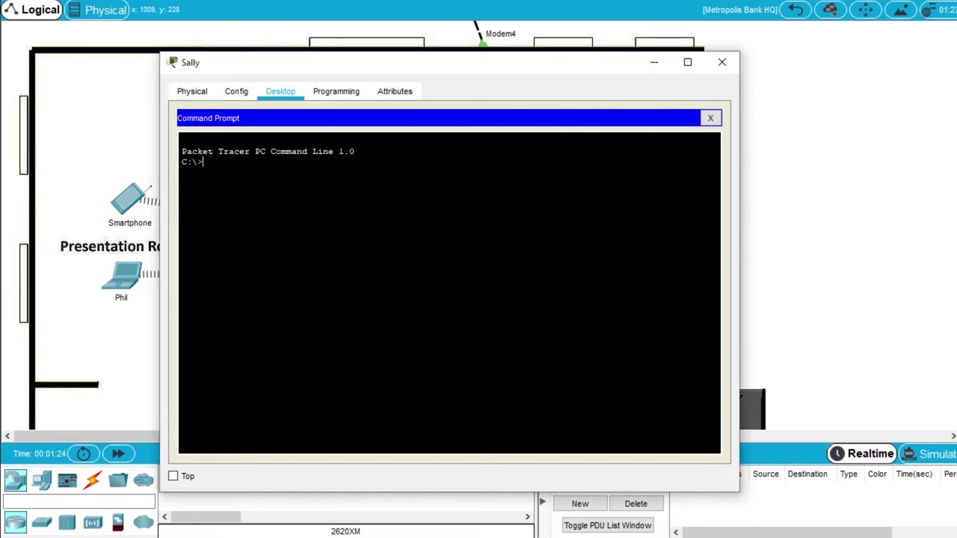
type("ssh -l admin 10.44.1.1")
key("Return")
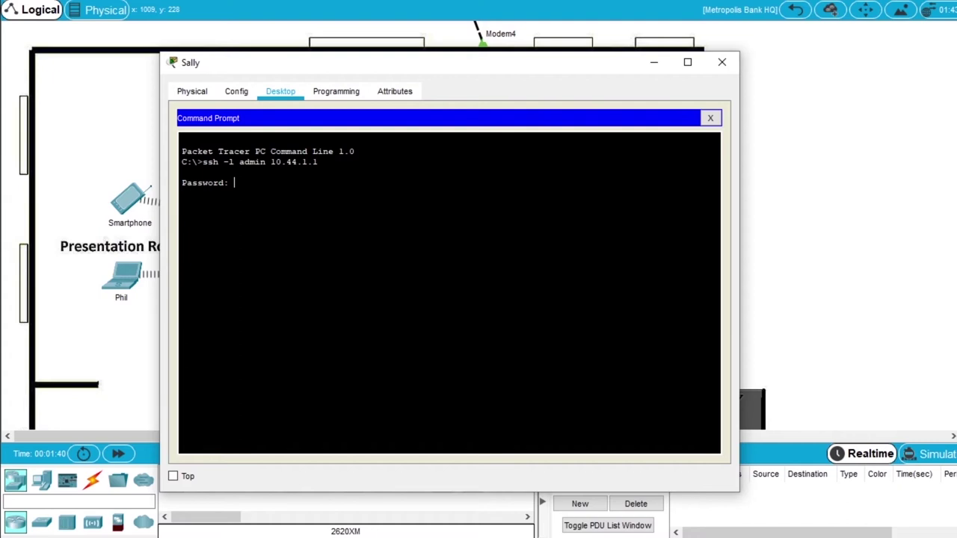
key("Return")
Enter enable with its password and configure terminal, then switch to the Notepad banner text.
type("nable")
key("Return")
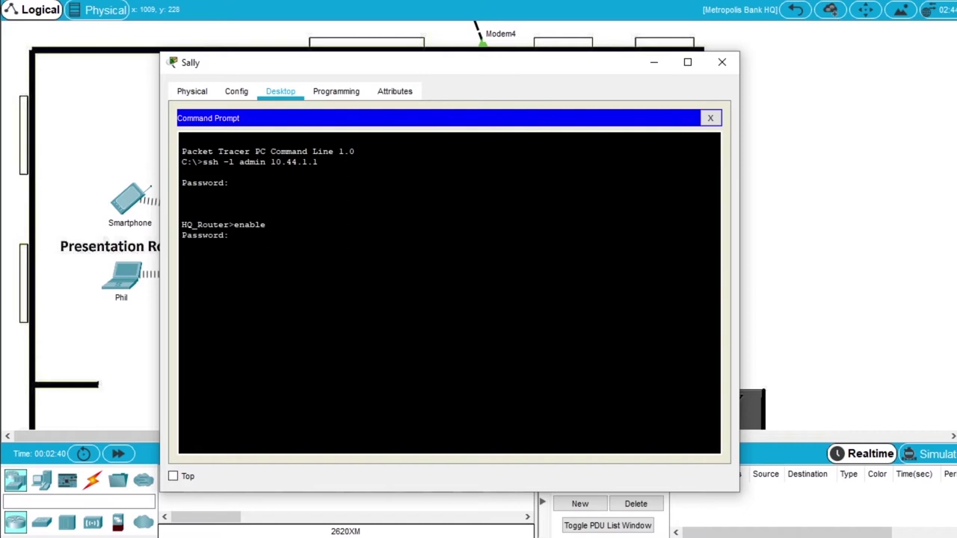
key("Return")
type("configure ")
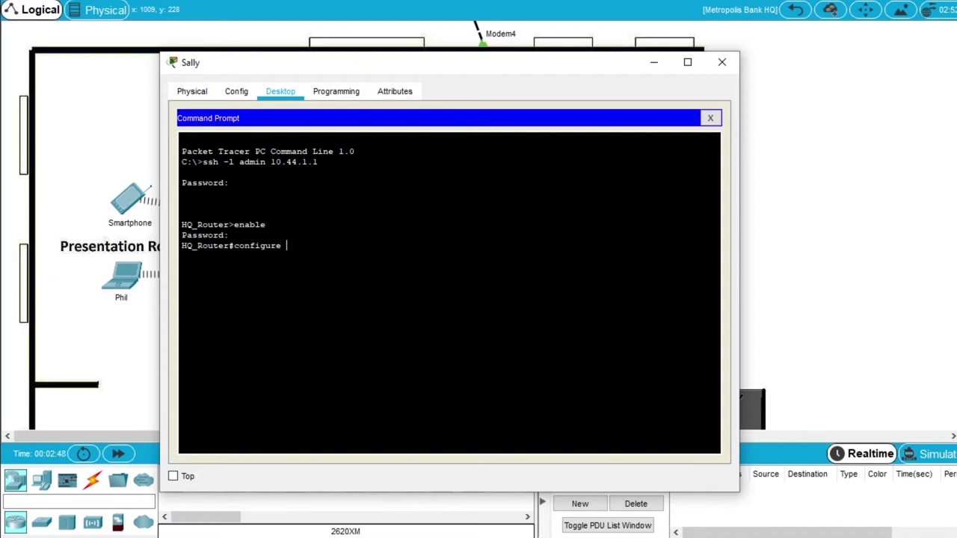
type("terminal")
key("Return")
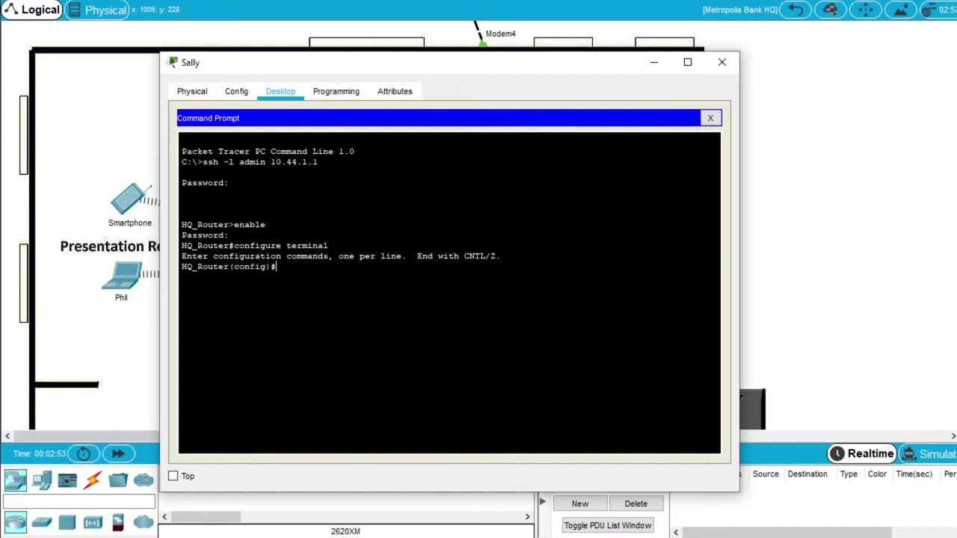
key("alt+Tab")
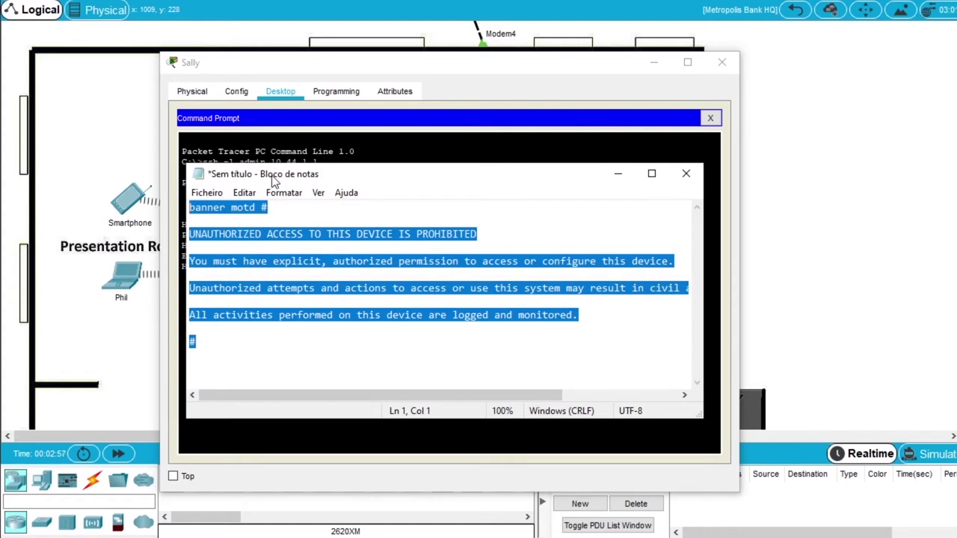
Copy the full banner motd warning text from Notepad, then minimize Notepad.
double_click(209, 208)
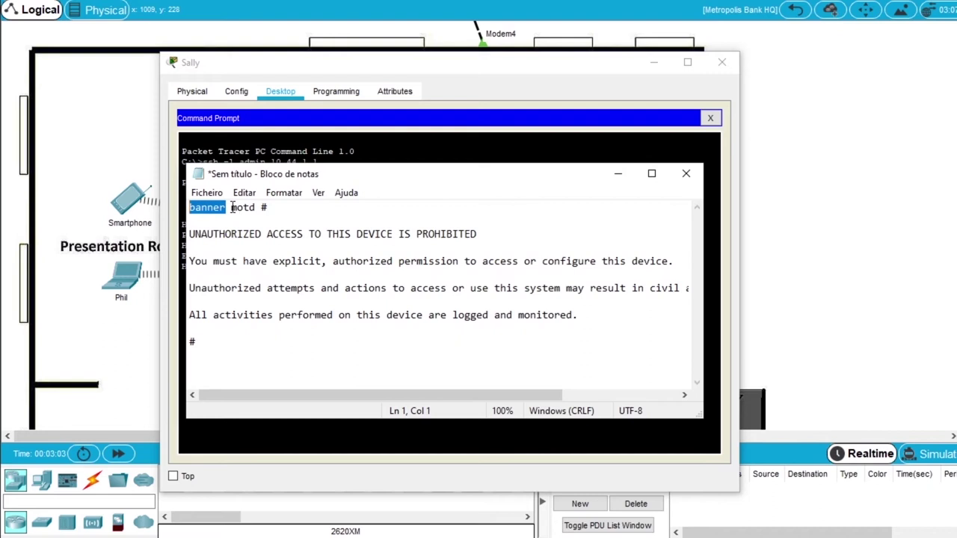
double_click(241, 208)
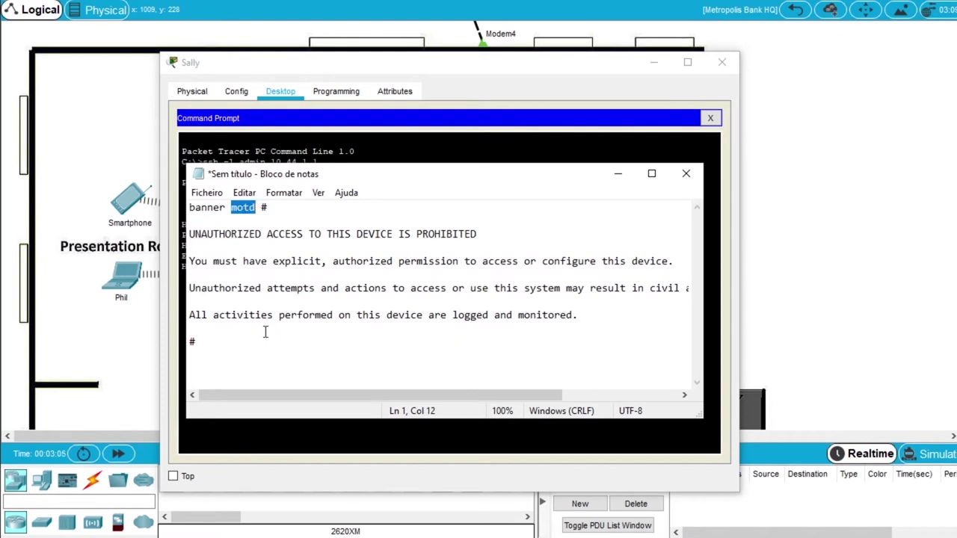
left_click_drag(277, 372, 218, 224)
right_click(244, 238)
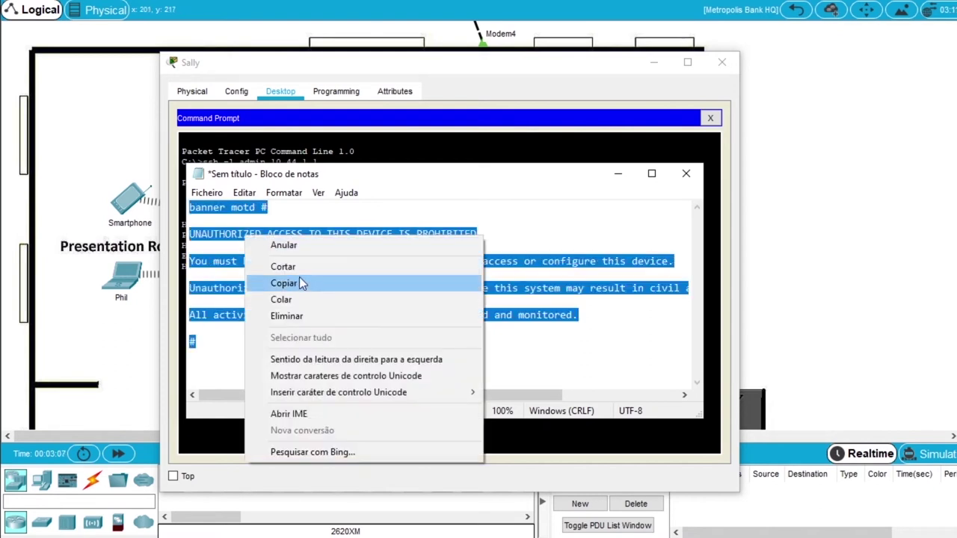
left_click(299, 282)
left_click(617, 174)
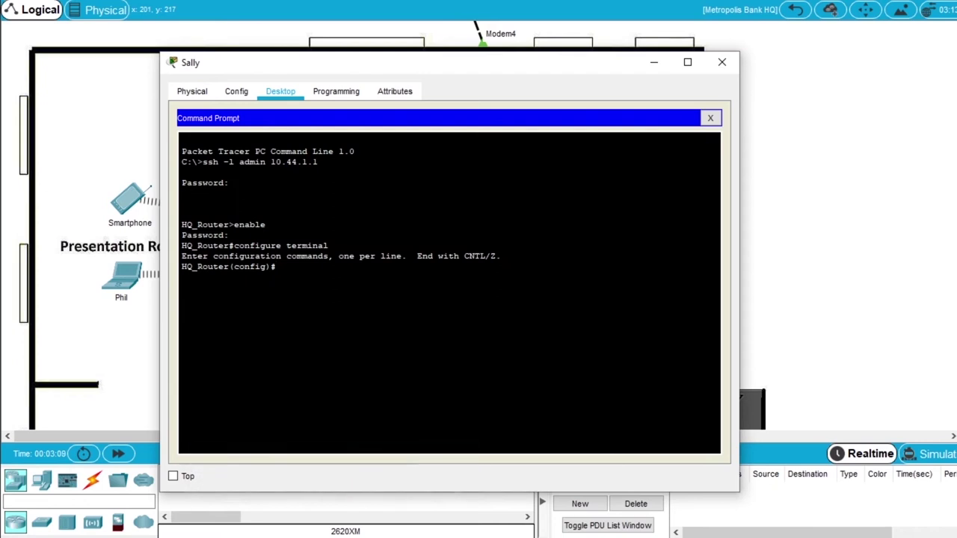
Paste the banner motd command into HQ_Router's configuration and leave config mode with end.
right_click(301, 269)
left_click(357, 300)
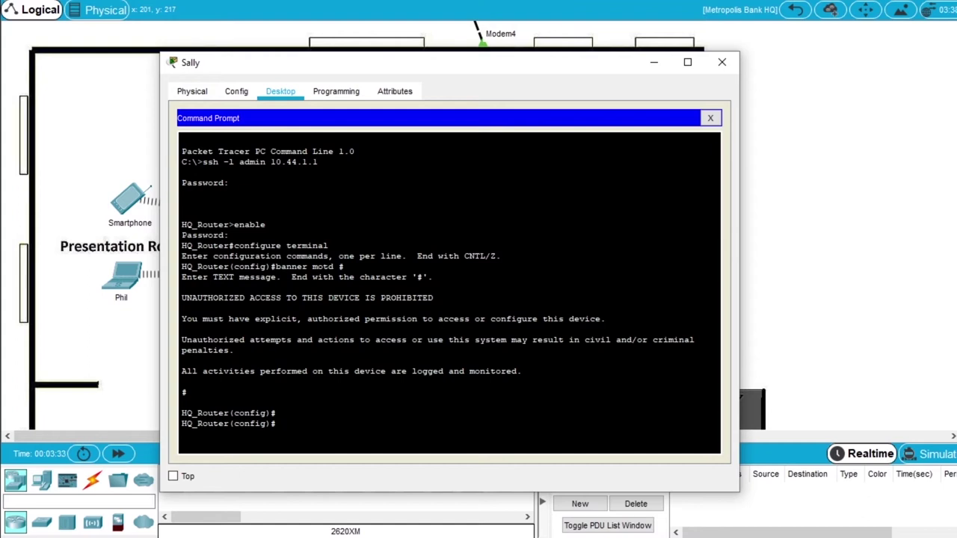
type("end")
key("Return")
Log out and re-run the previous ssh command to see the new banner on login.
type("logout")
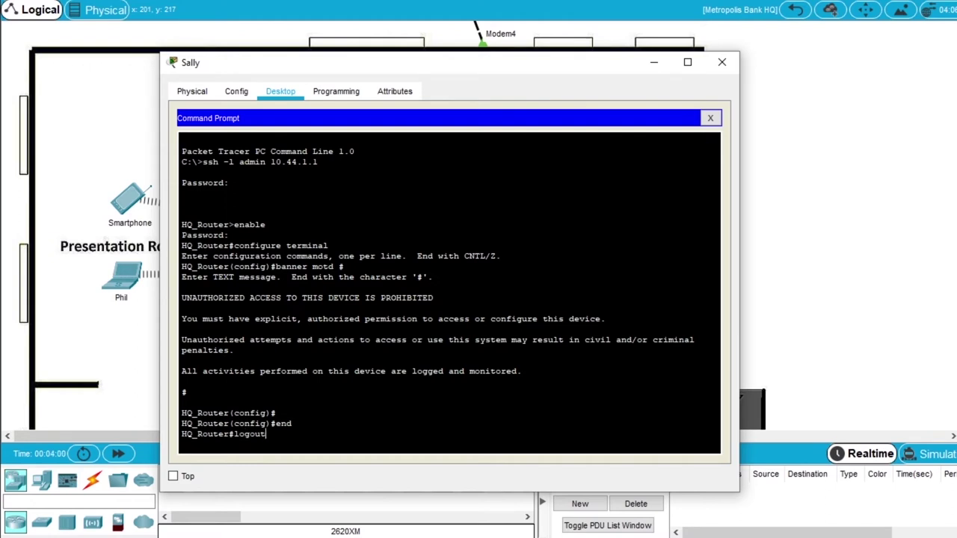
key("Return")
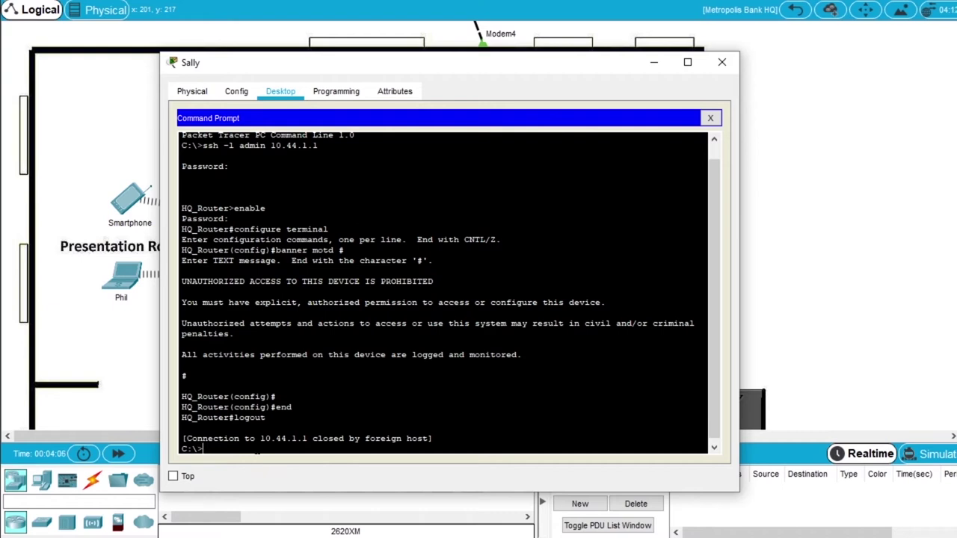
key("Up")
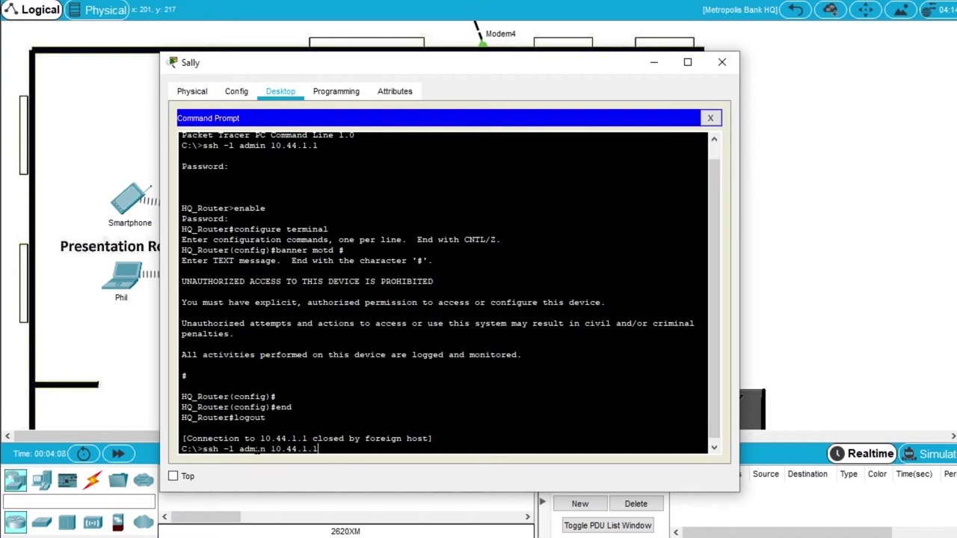
key("Return")
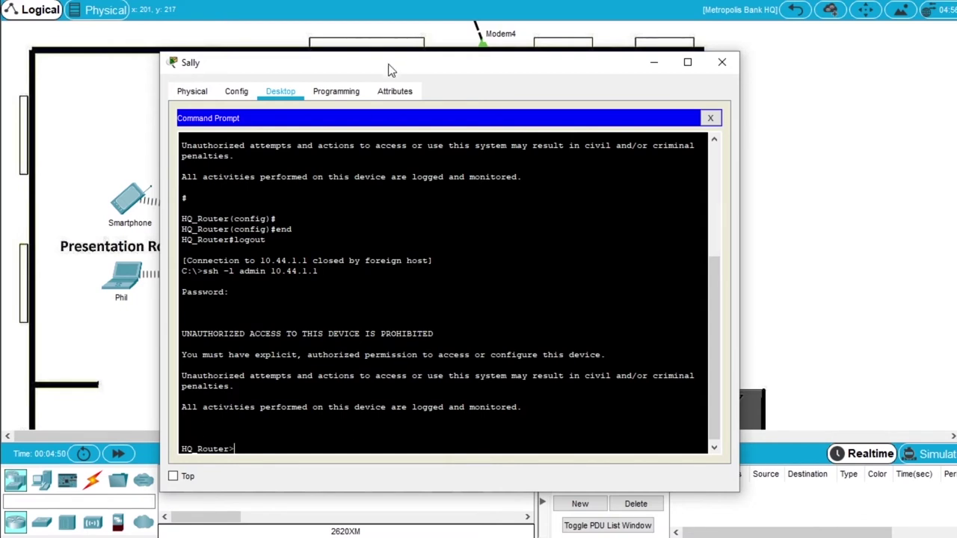
left_click_drag(386, 66, 420, 55)
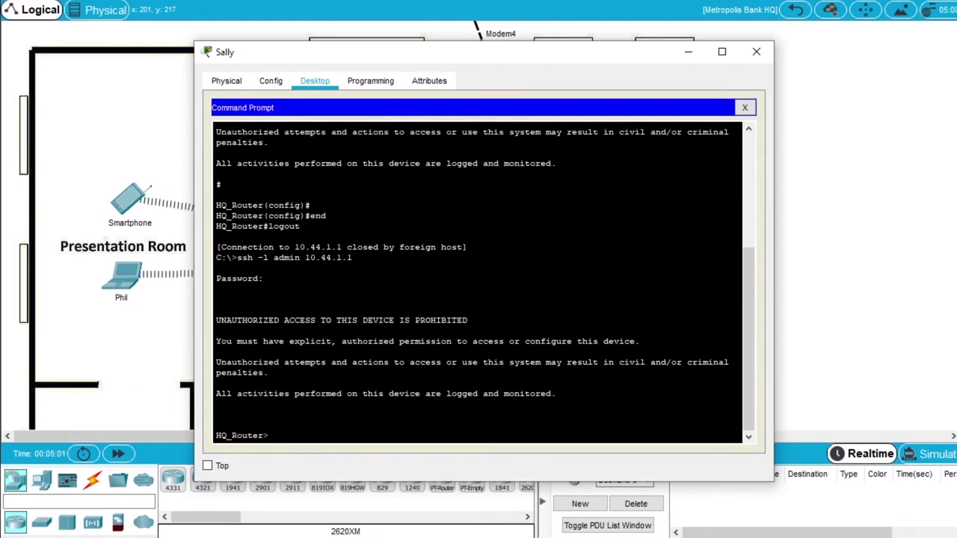
Enter privileged mode with the enable password and go into global configuration mode.
type("nba")
key("BackSpace")
key("BackSpace")
type("able")
key("Return")
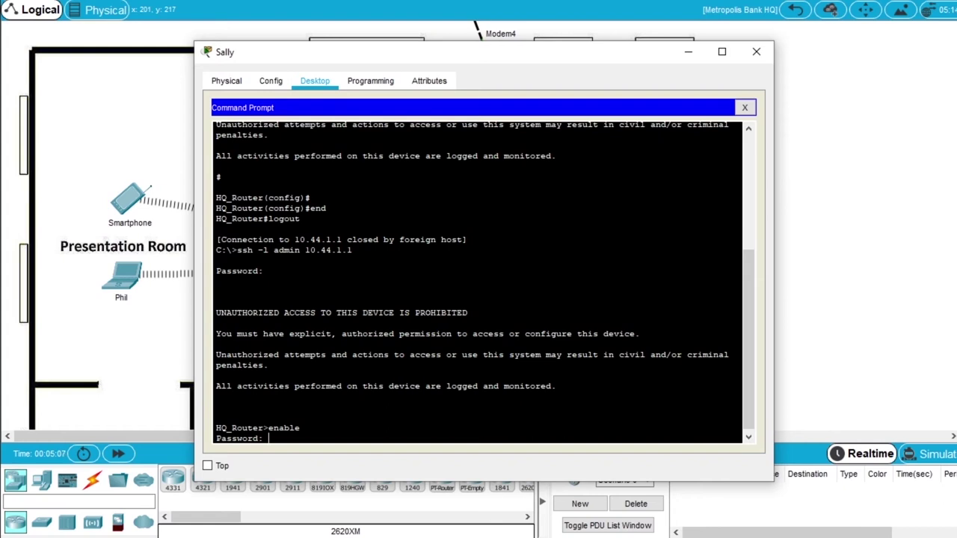
key("Return")
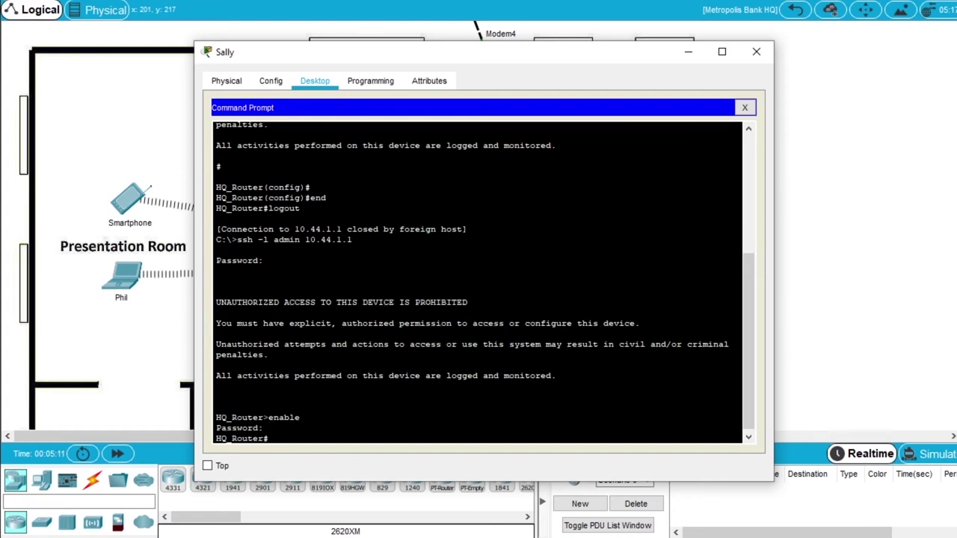
type("configure terminal")
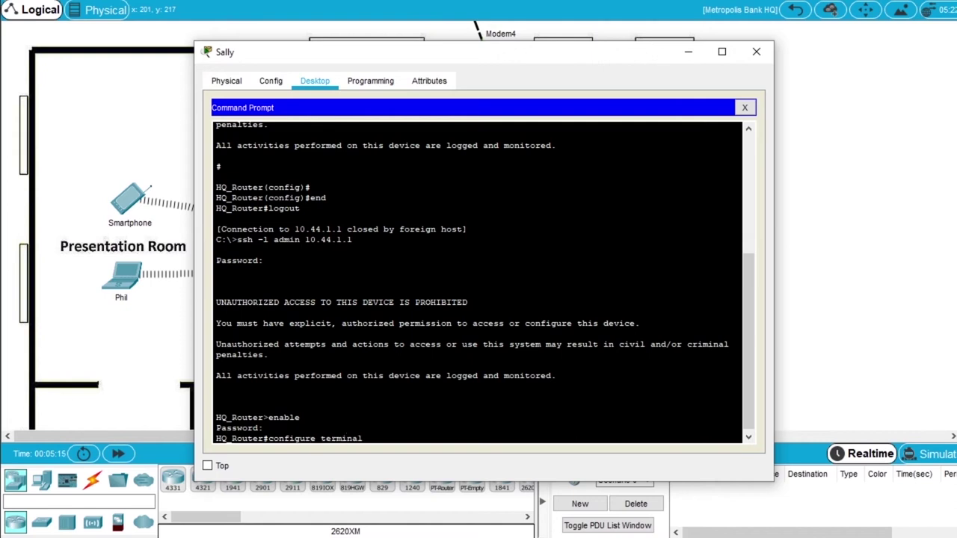
key("Return")
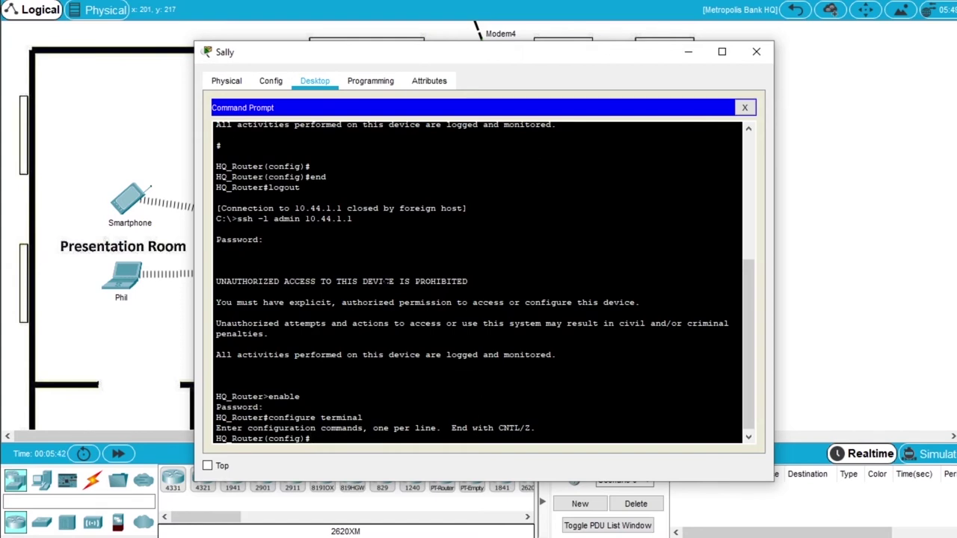
Enable service password-encryption and set security passwords min-length 10.
type("service")
type(" passwo")
type("d")
type("d-")
type("encryp")
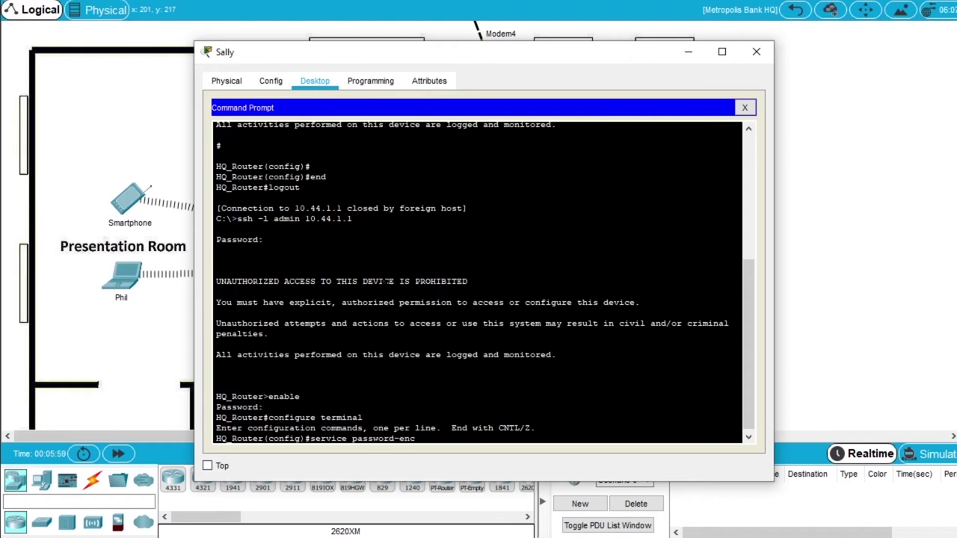
type("tion")
key("Return")
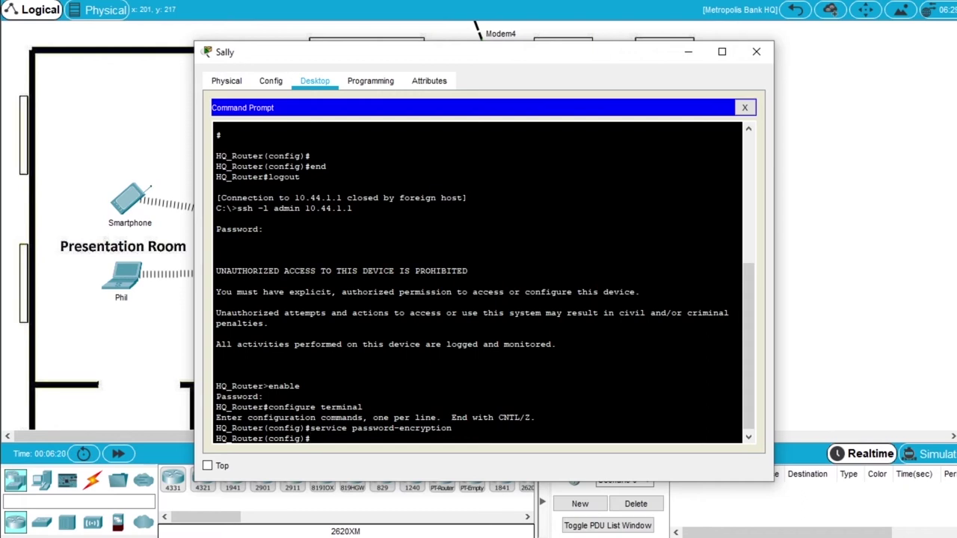
type("security passwords min-")
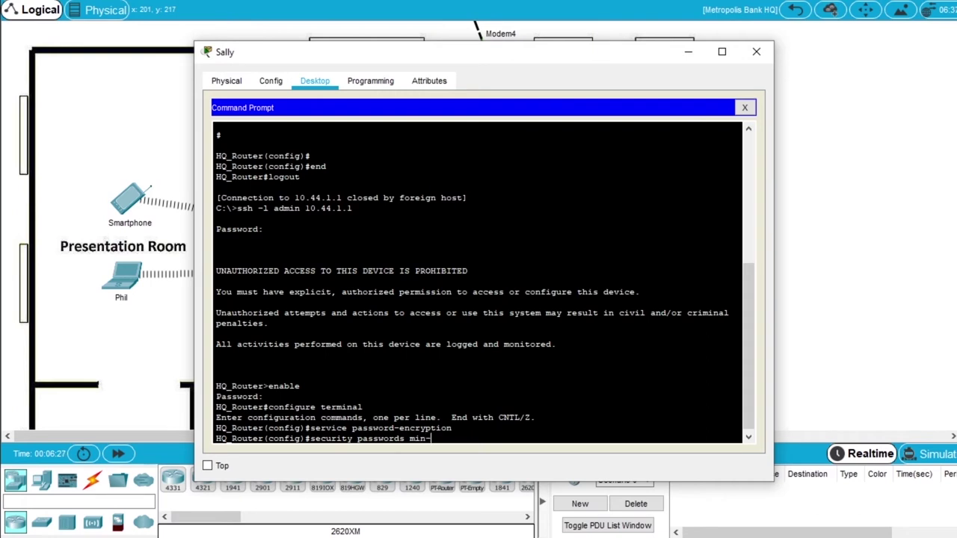
type("length 10")
key("Return")
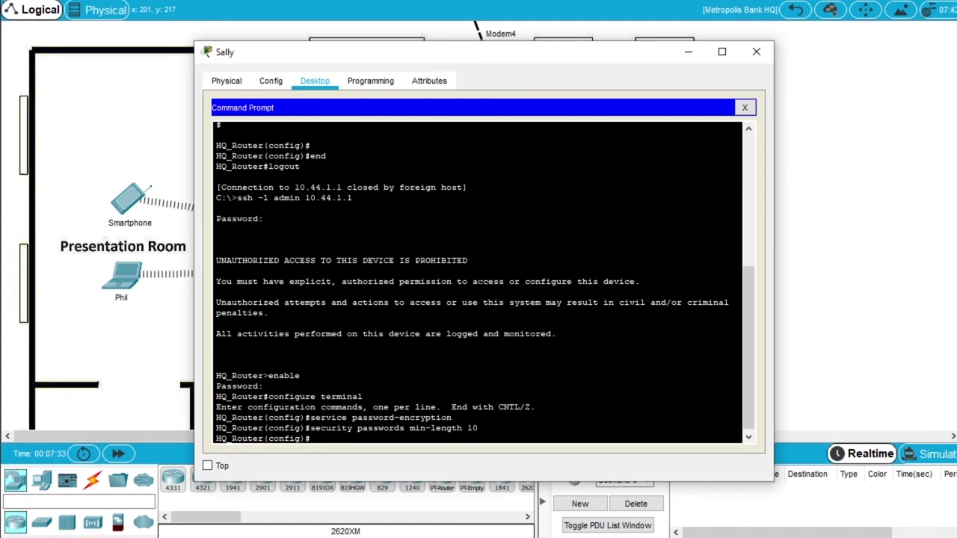
Exit config mode, run dir flash: to confirm the c2900 image, then re-enter configure terminal.
type("exit")
key("Return")
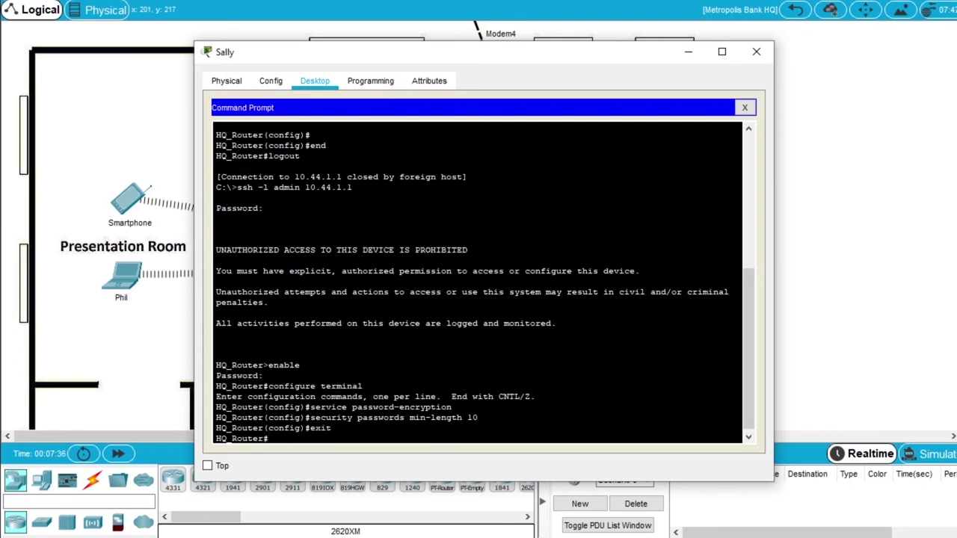
type("dir flash:")
key("Return")
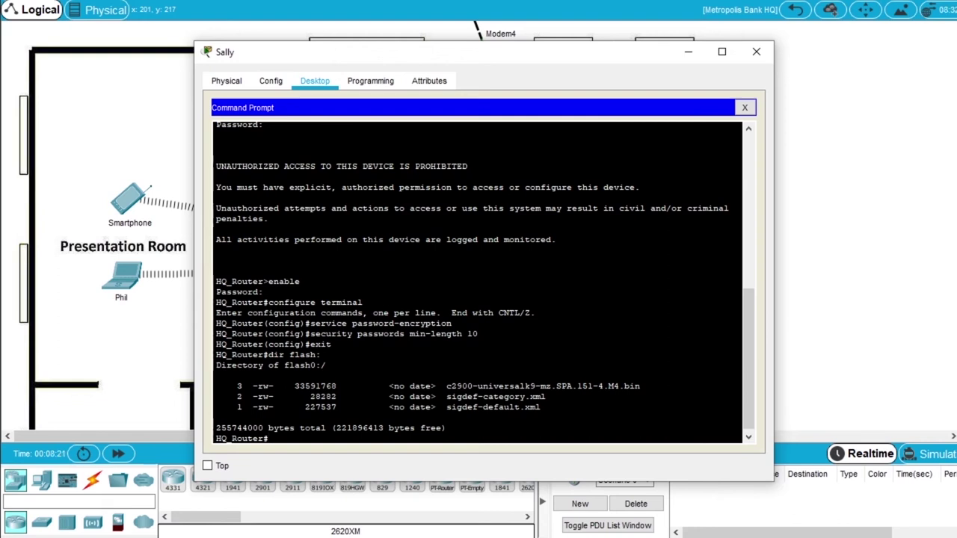
type("configure terminal")
key("Return")
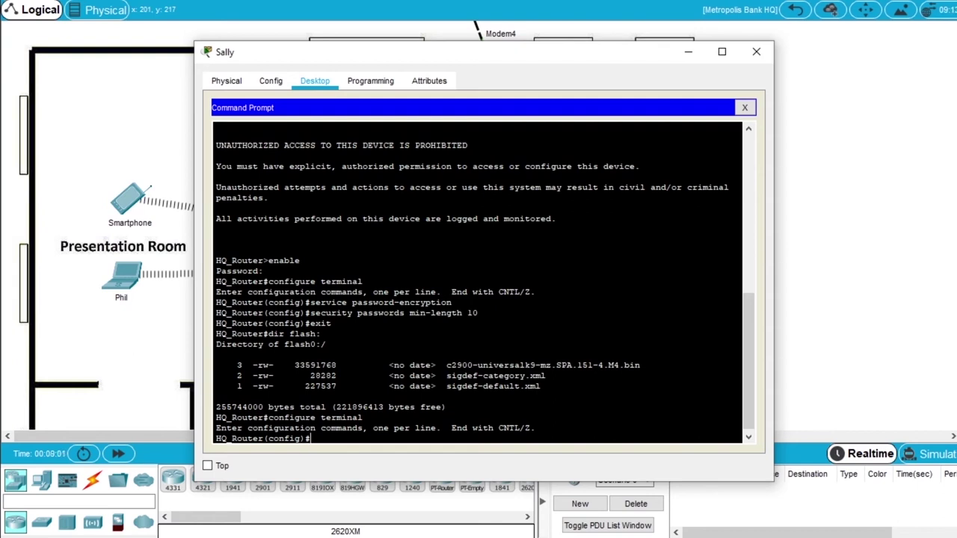
Run secure boot-image and secure boot-config, creating the .runcfg-19930301-001007.ar archive.
type("ecure boot-image")
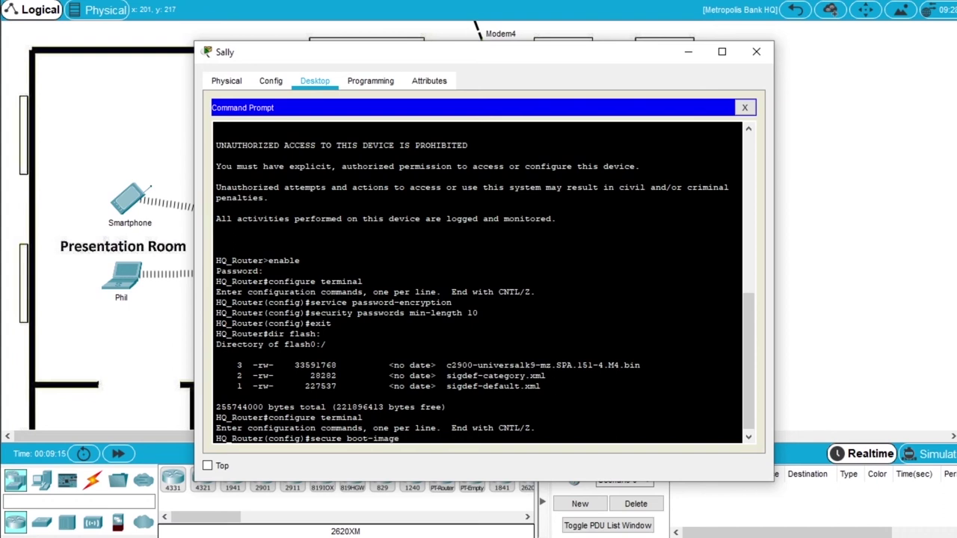
key("Return")
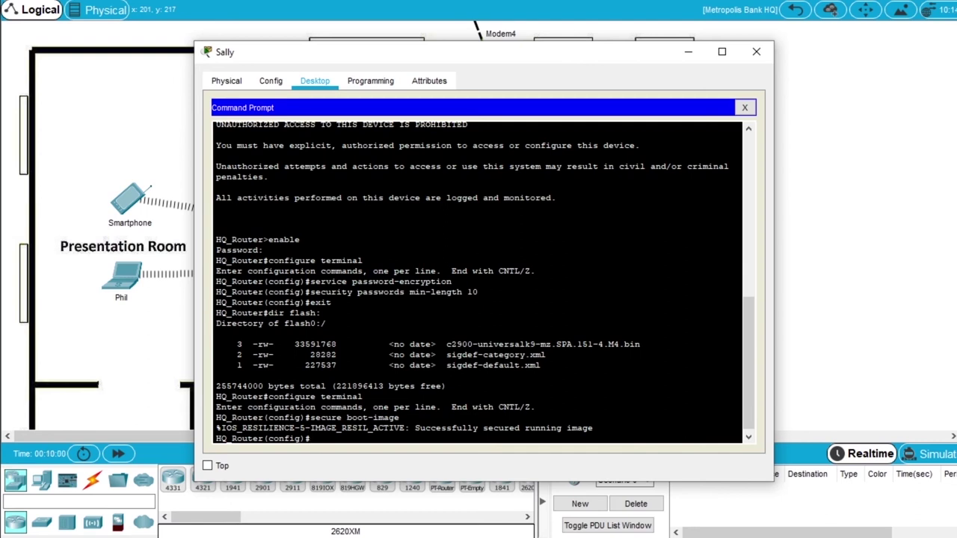
type("secure boot-config")
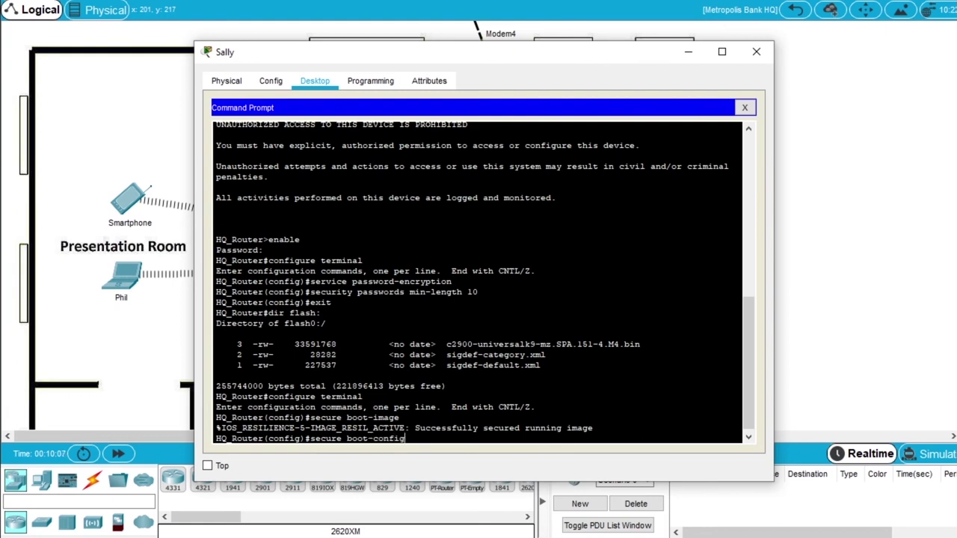
key("Return")
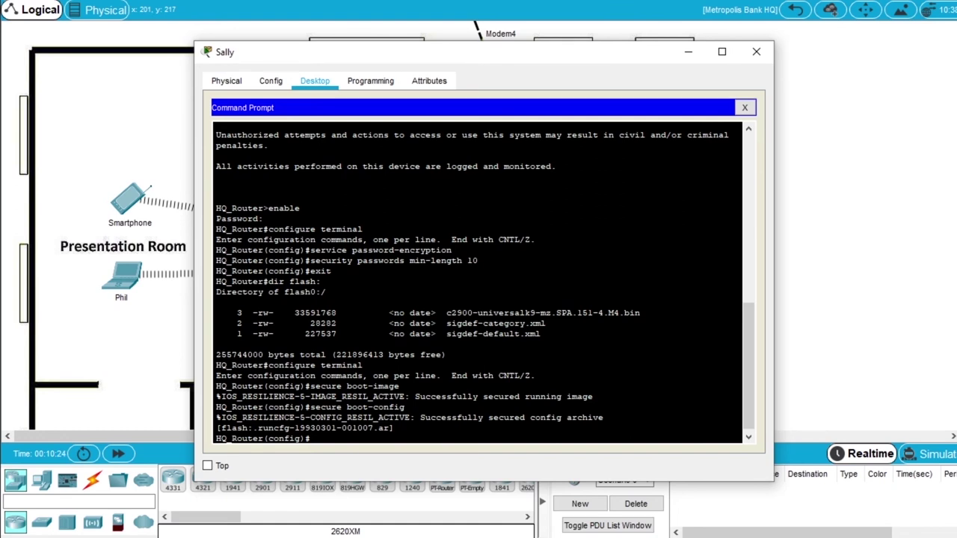
left_click_drag(389, 427, 378, 428)
left_click(394, 428)
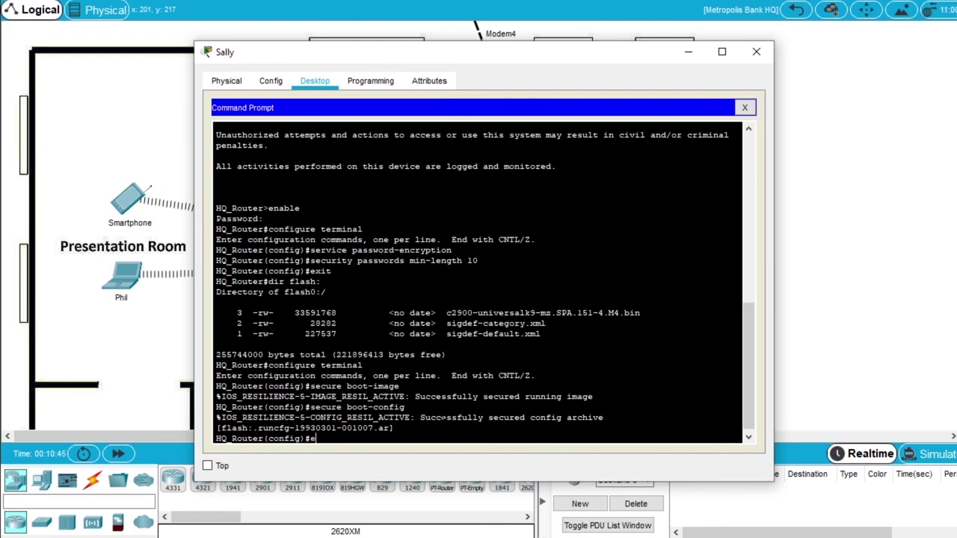
Exit to privileged mode and run dir flash: again, showing only the two sigdef files.
type("exit")
key("Return")
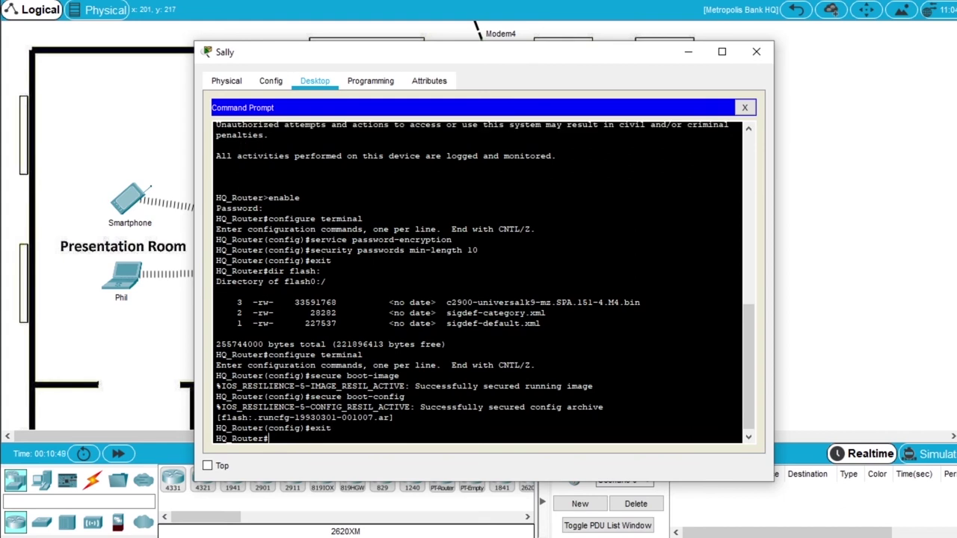
type("dir flash:")
key("Return")
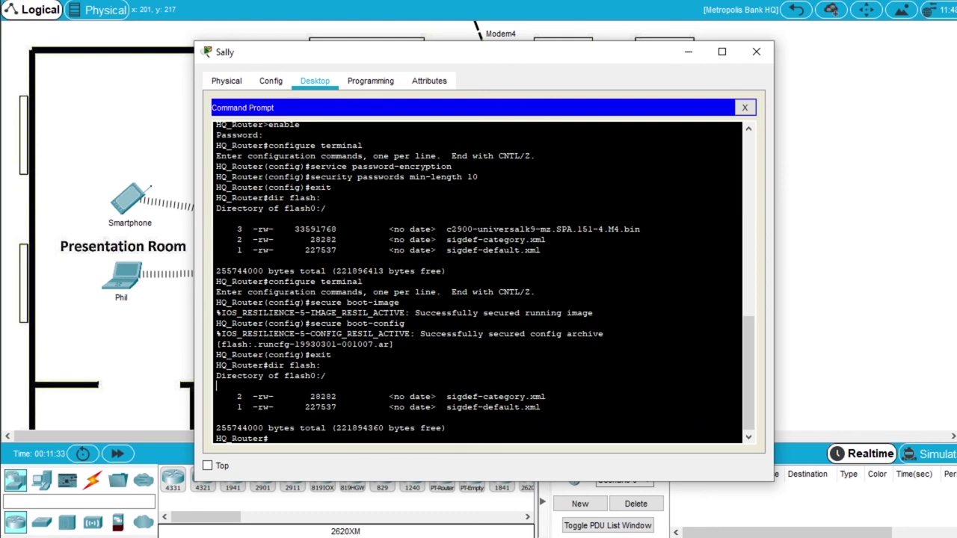
left_click(447, 428)
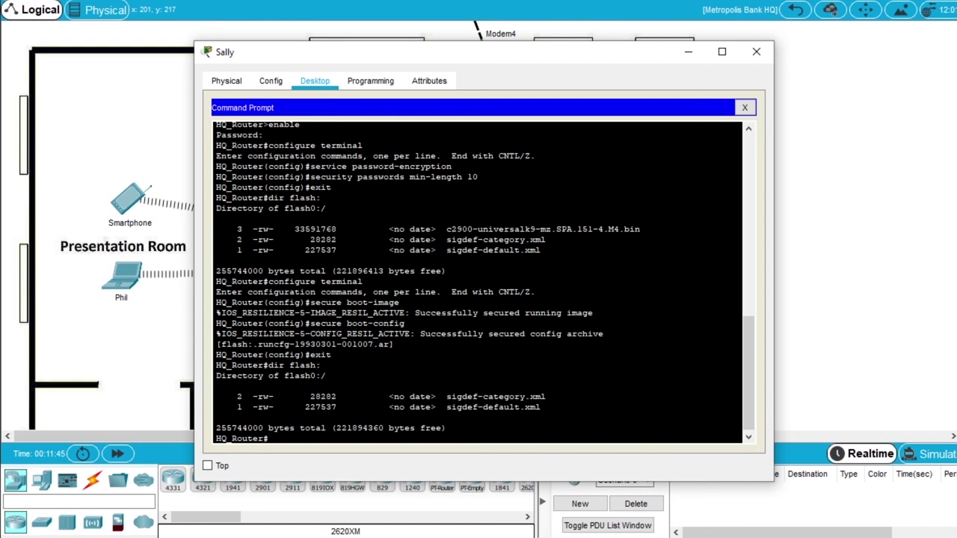
Run show secure bootset and highlight the image and configuration resilience lines with their archives.
type("show secure bootset")
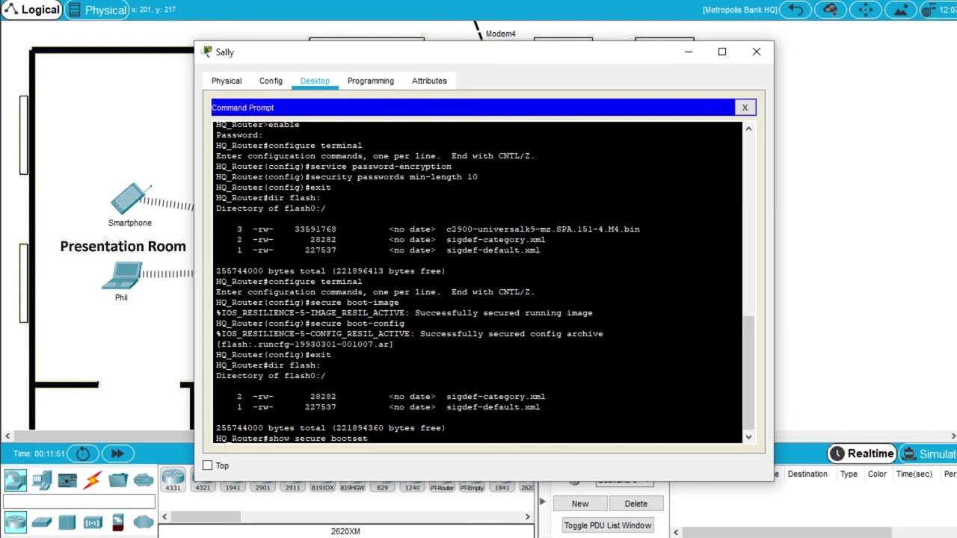
key("Return")
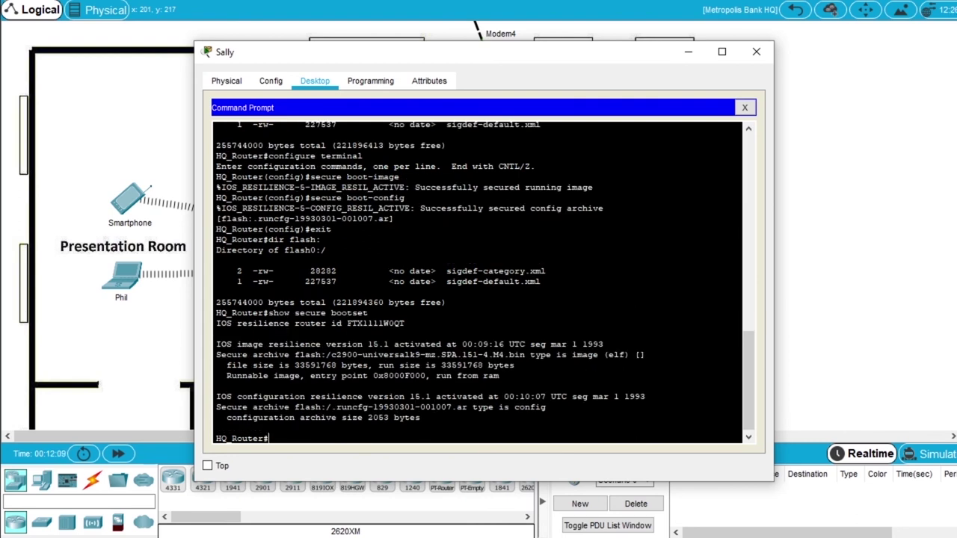
left_click_drag(216, 344, 321, 344)
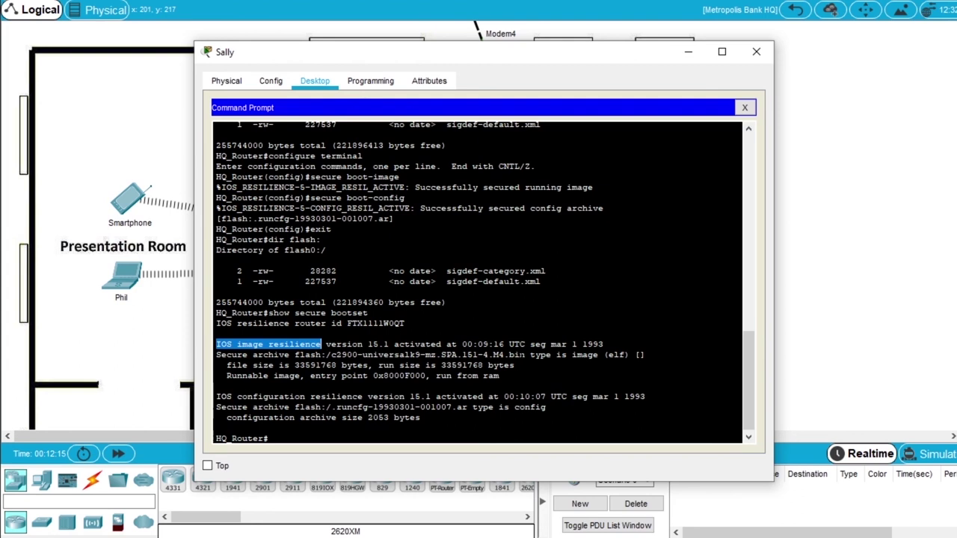
left_click_drag(526, 354, 502, 354)
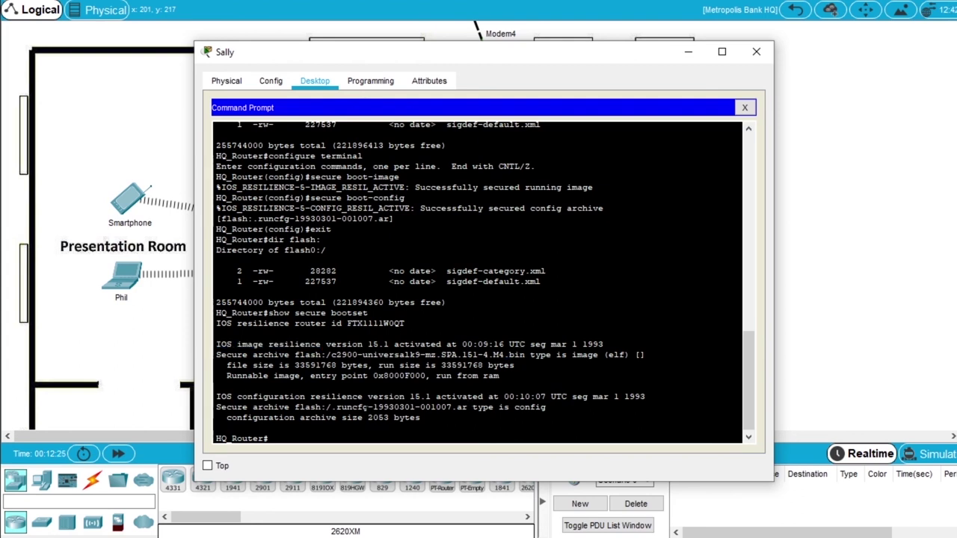
left_click_drag(216, 396, 364, 397)
left_click_drag(467, 407, 451, 407)
left_click(420, 417)
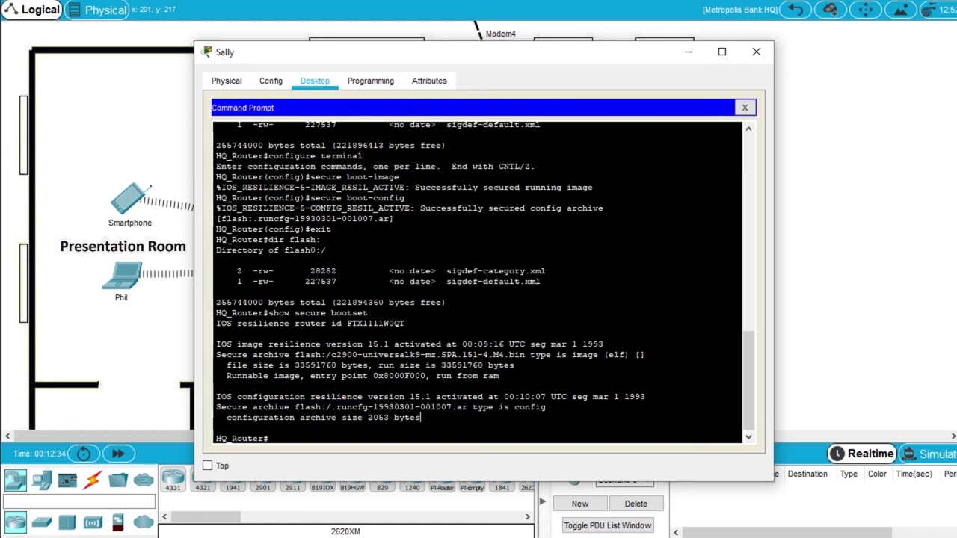